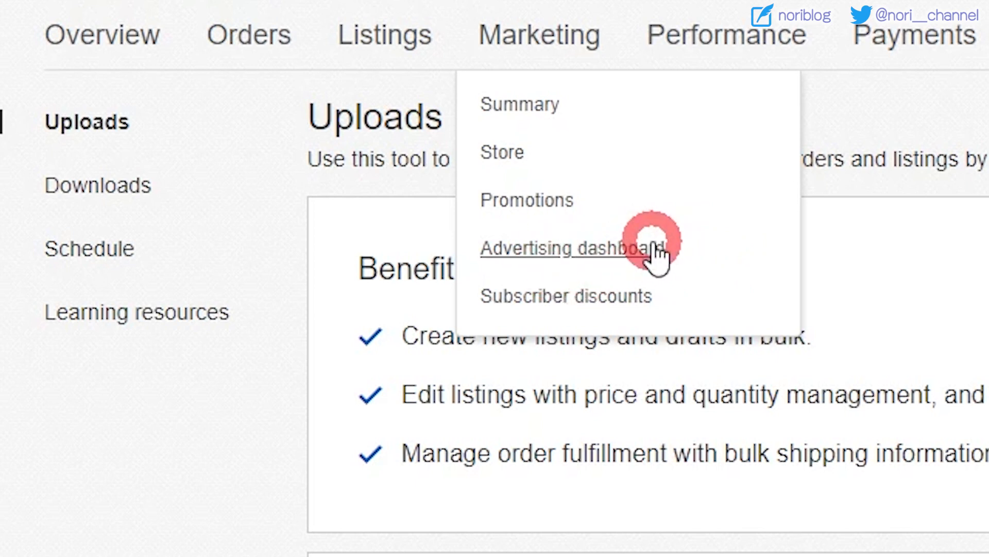
Step: Open the advertising dashboard, compare the Standard campaign types, and start creating a Simple campaign
left_click(613, 260)
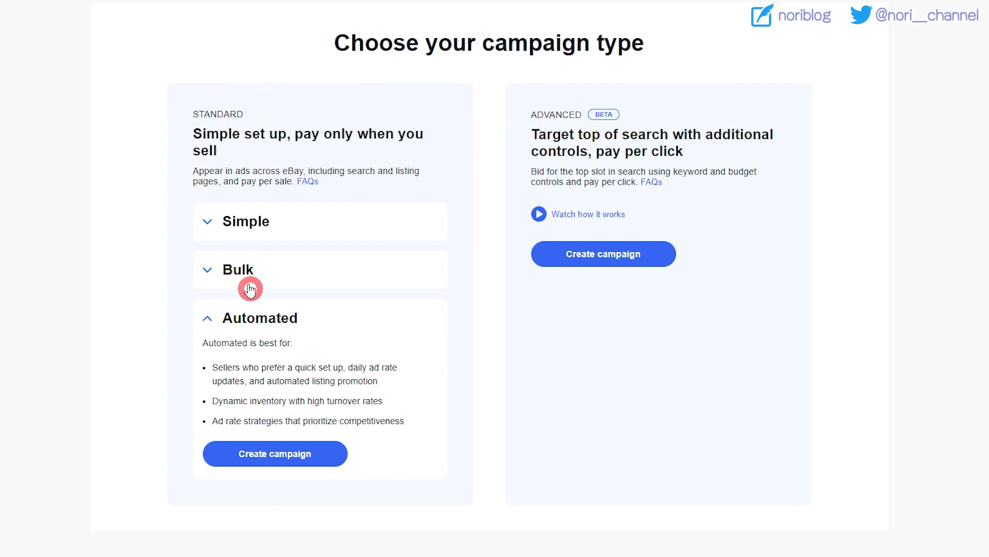
left_click(233, 235)
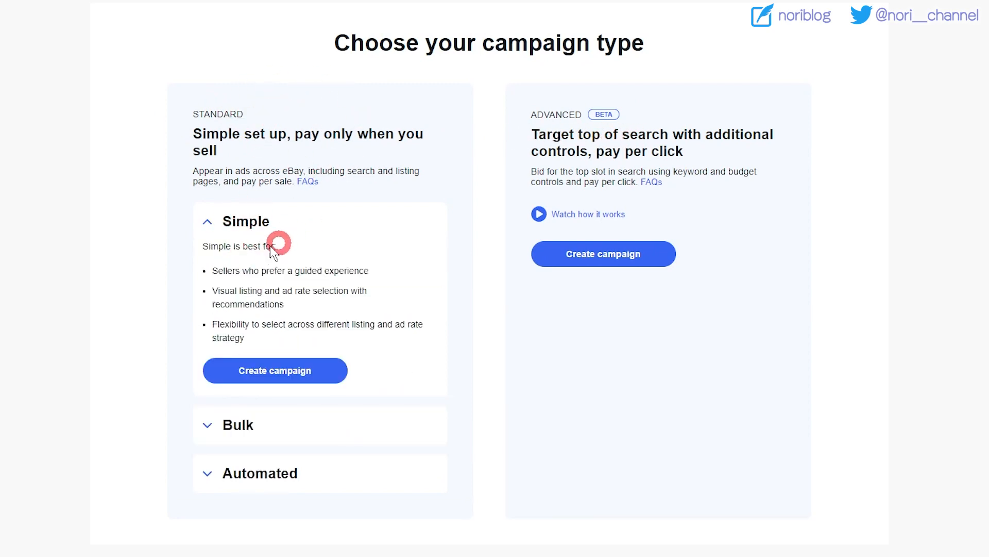
left_click(239, 423)
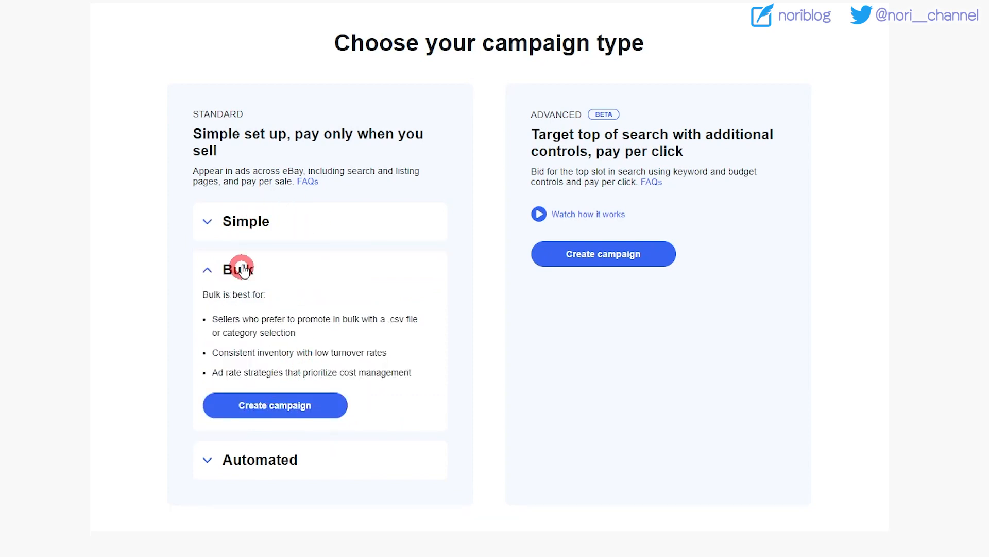
left_click(284, 471)
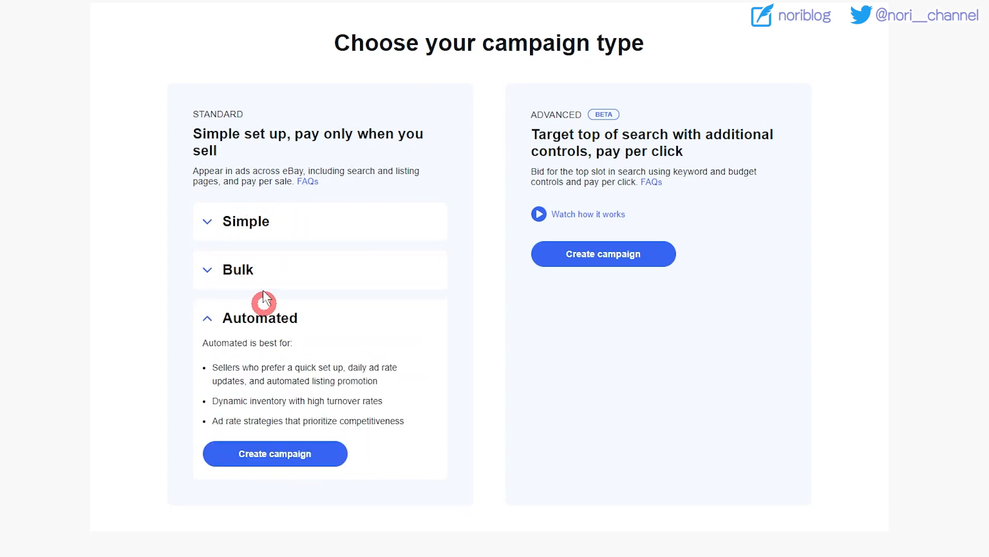
left_click(255, 225)
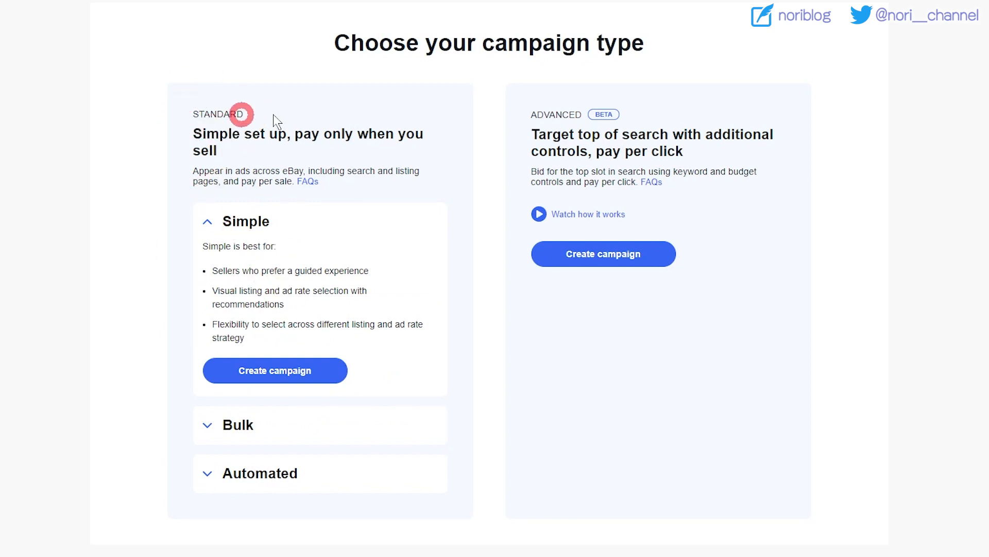
left_click(335, 371)
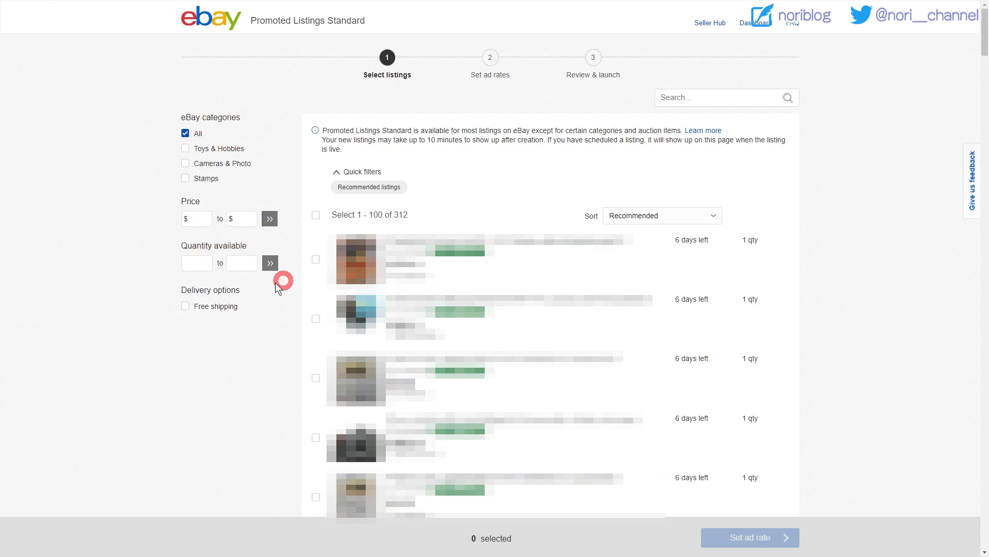
Step: Select all of listings 1 - 100 for the campaign and continue to setting the ad rates
left_click(317, 260)
left_click(316, 259)
left_click(314, 381)
left_click(317, 215)
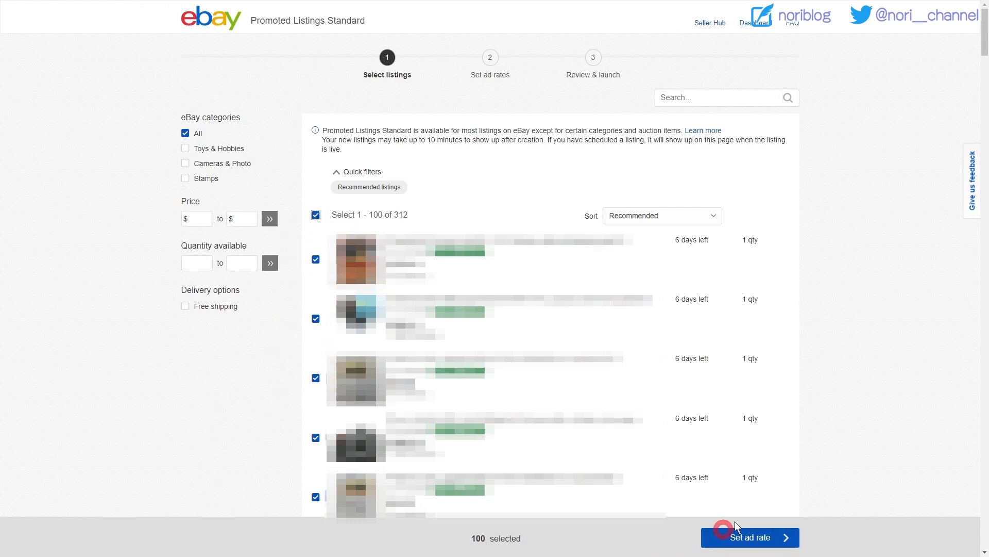
left_click(763, 538)
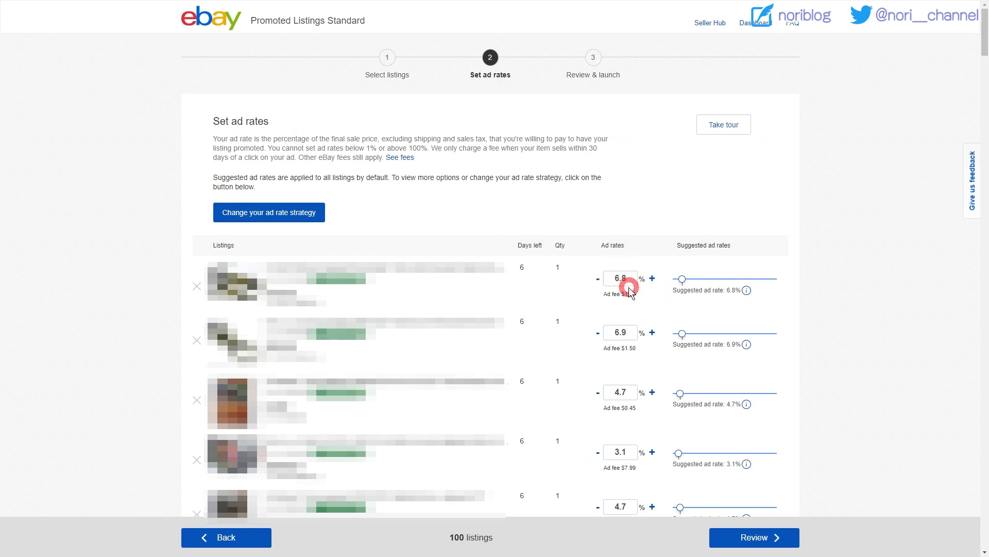
Step: Set the ad rates of the first two listings to 1%
left_click(615, 282)
type("1")
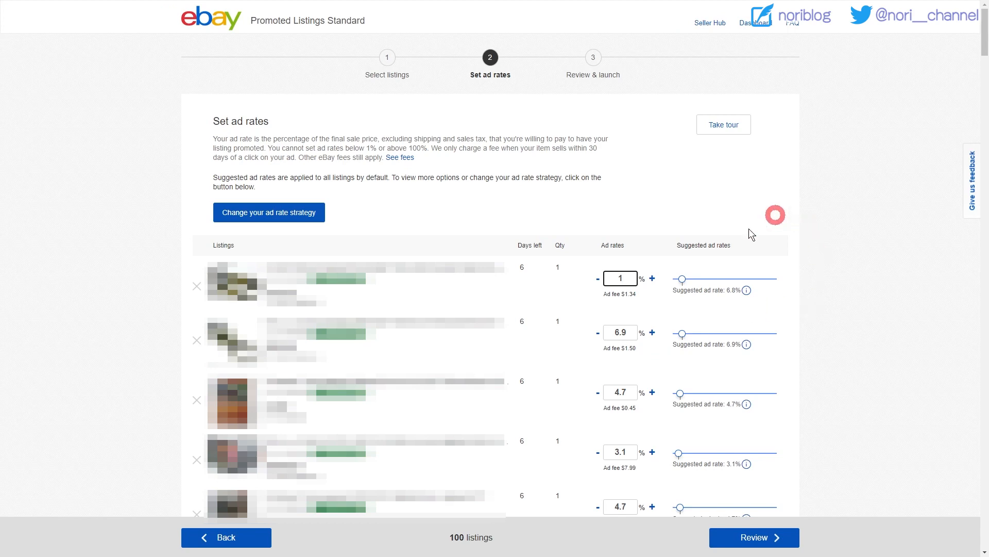
double_click(614, 332)
type("1")
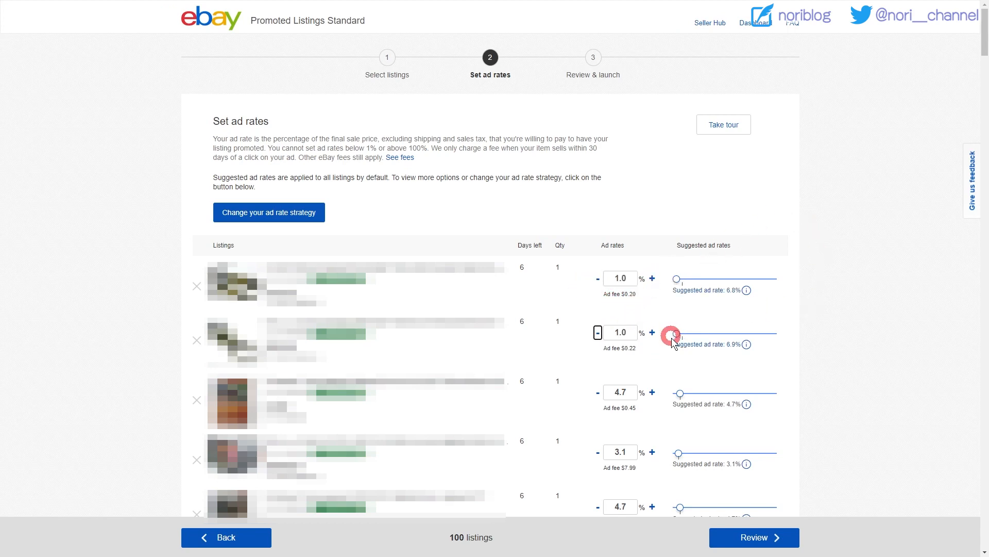
left_click_drag(613, 393, 693, 397)
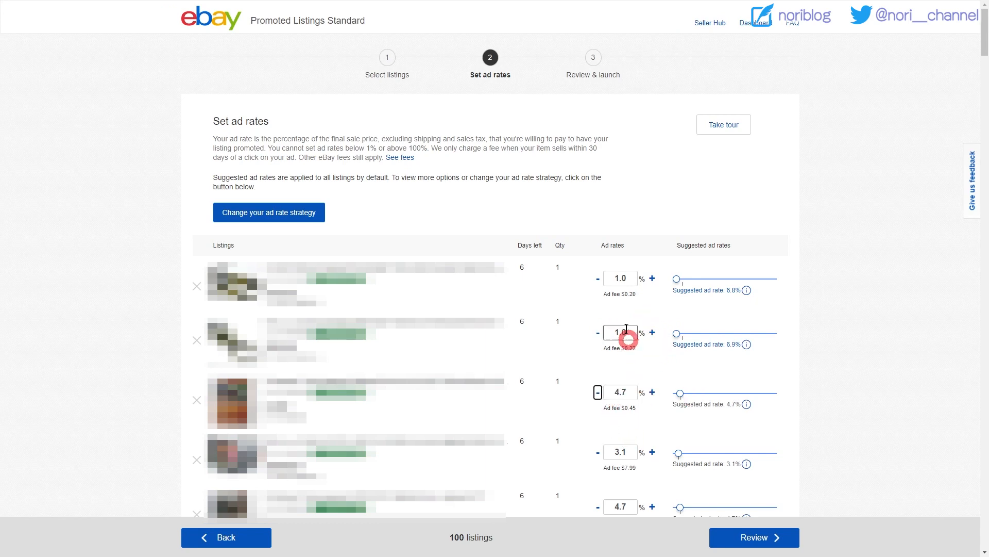
Step: Proceed to the campaign review and launch the campaign under its default name
left_click(809, 546)
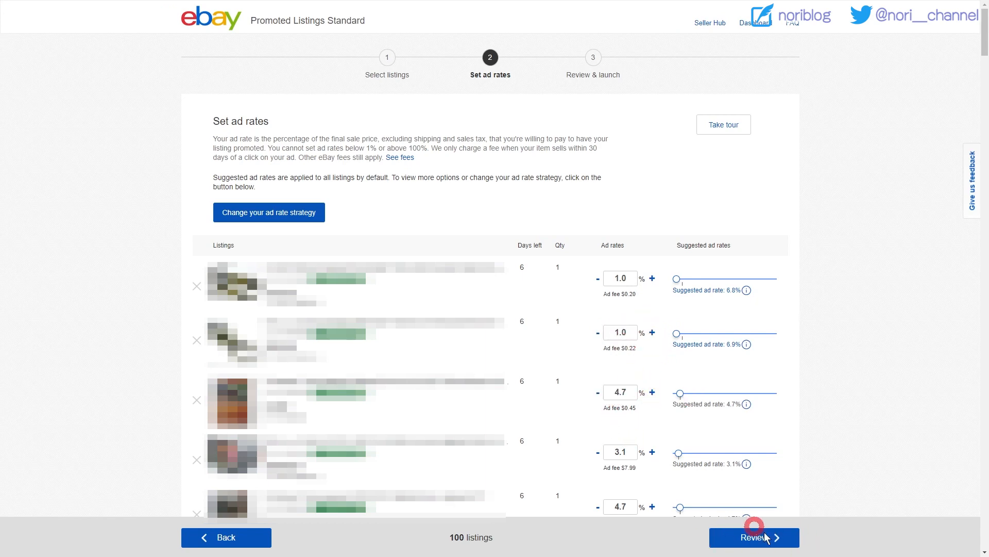
left_click(748, 547)
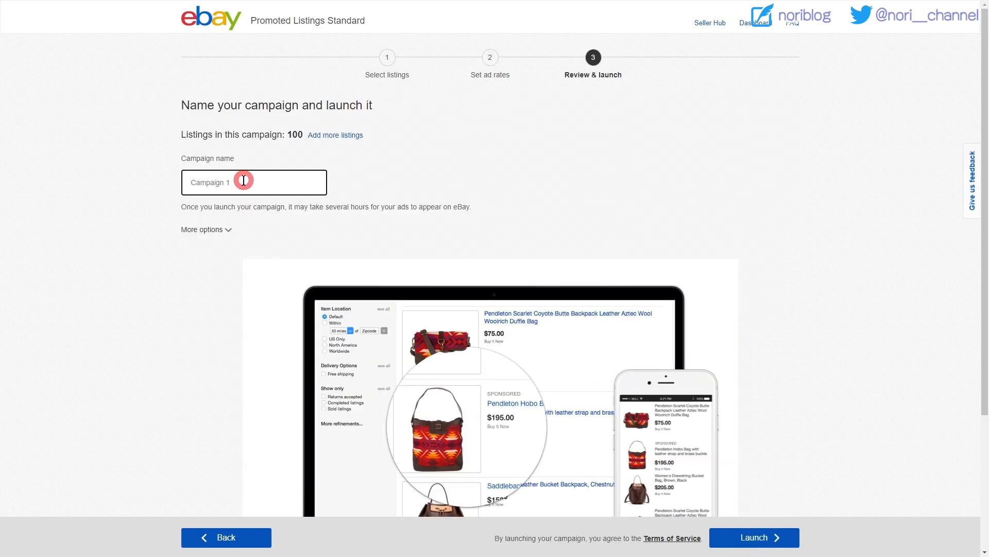
left_click(784, 536)
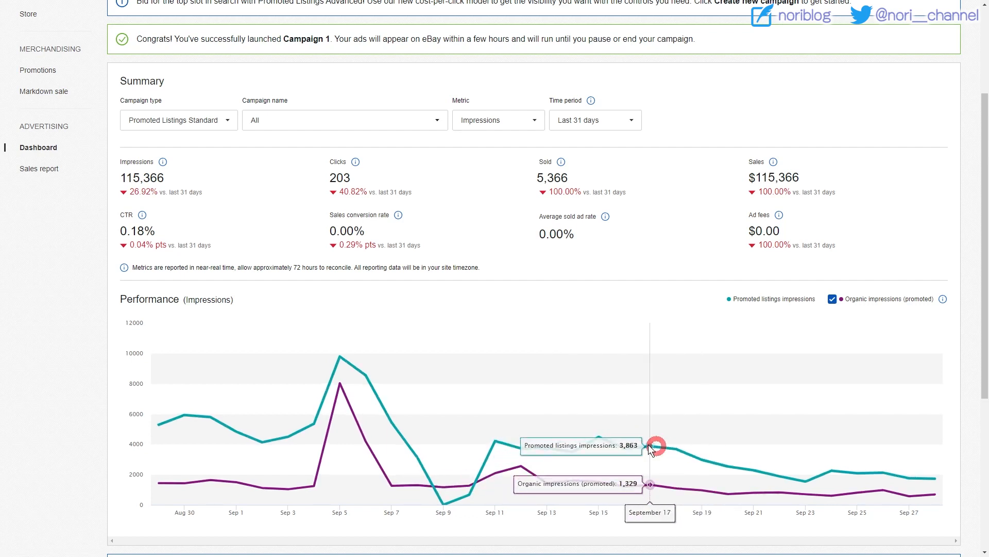
Step: Start another new campaign, check the Bulk type, and choose the Automated type under Standard
scroll(738, 241, "up", 3)
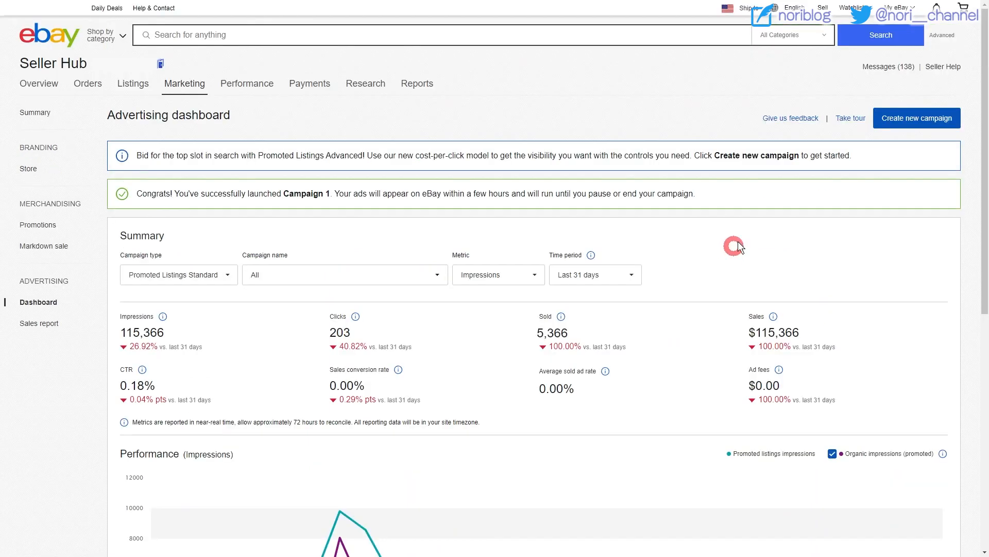
left_click(939, 120)
left_click(929, 130)
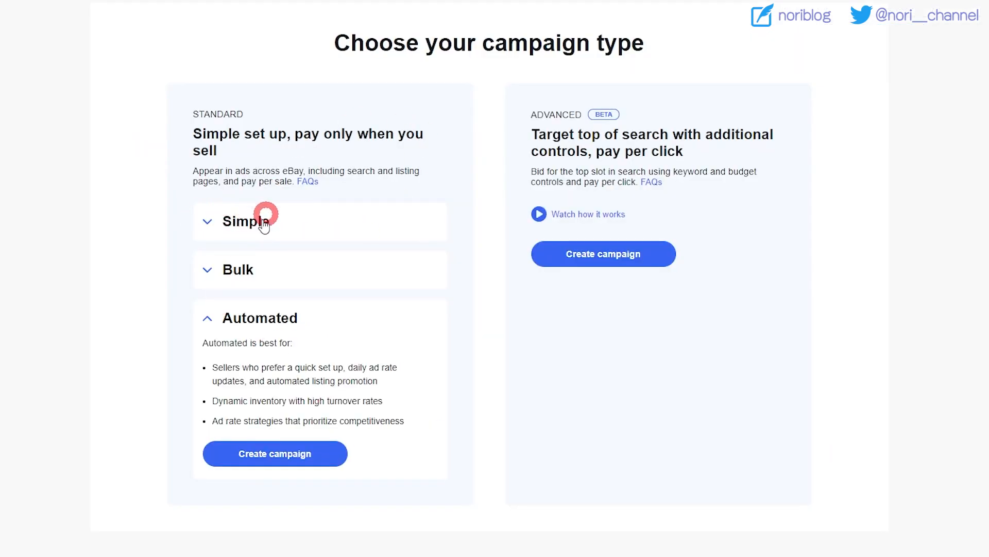
left_click(236, 269)
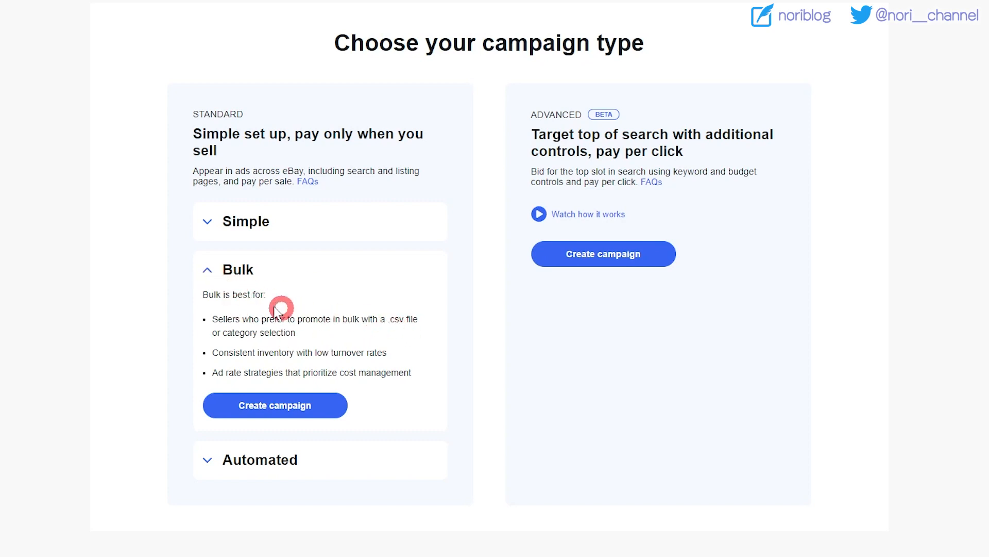
left_click(214, 269)
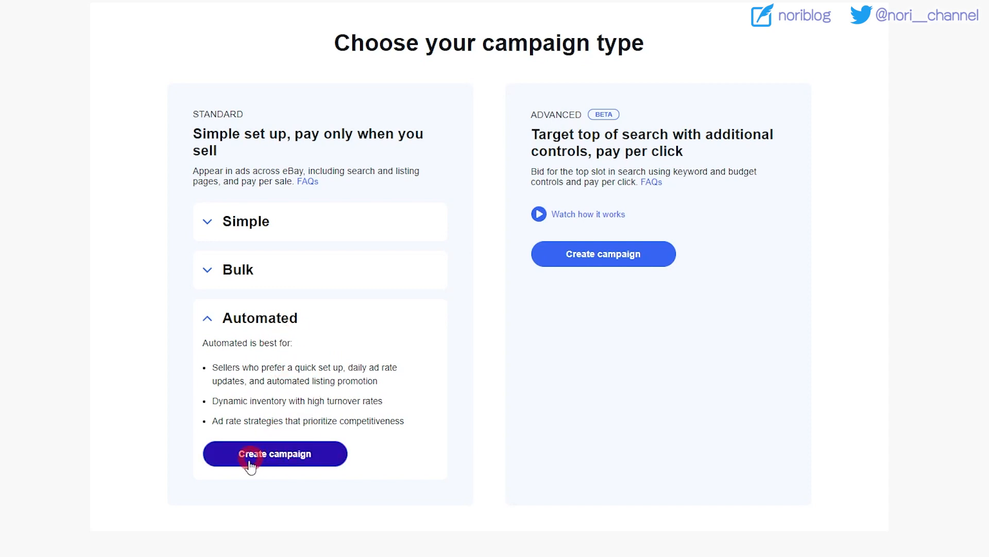
left_click(234, 455)
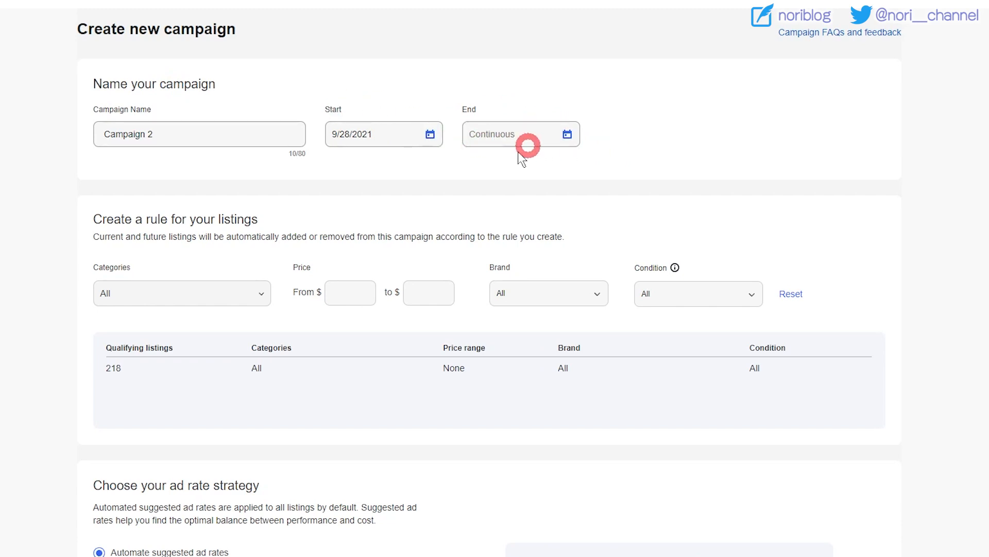
Step: Keep all categories in the listing rule and set the ad rate cap for automated suggested rates to 10%
left_click(237, 294)
left_click(236, 294)
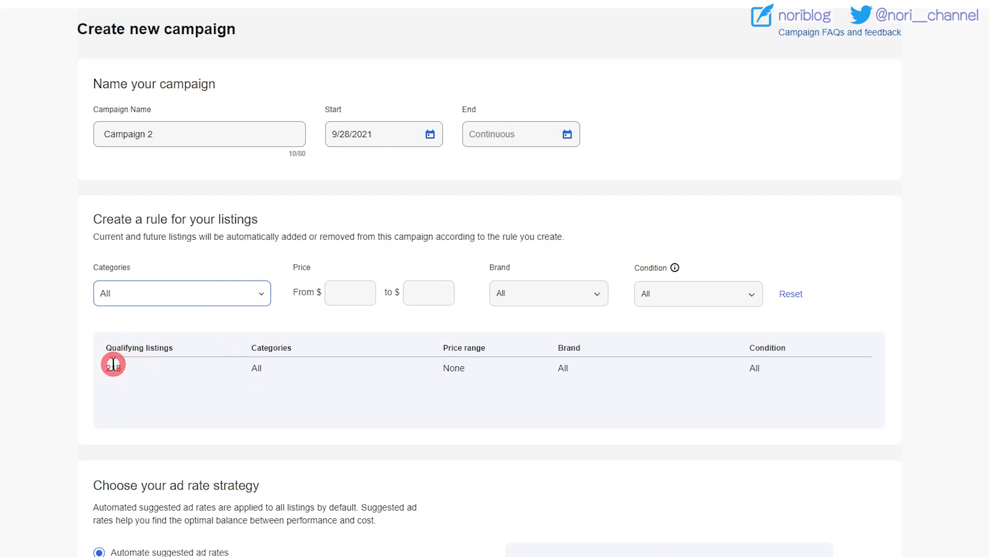
scroll(113, 365, "down", 5)
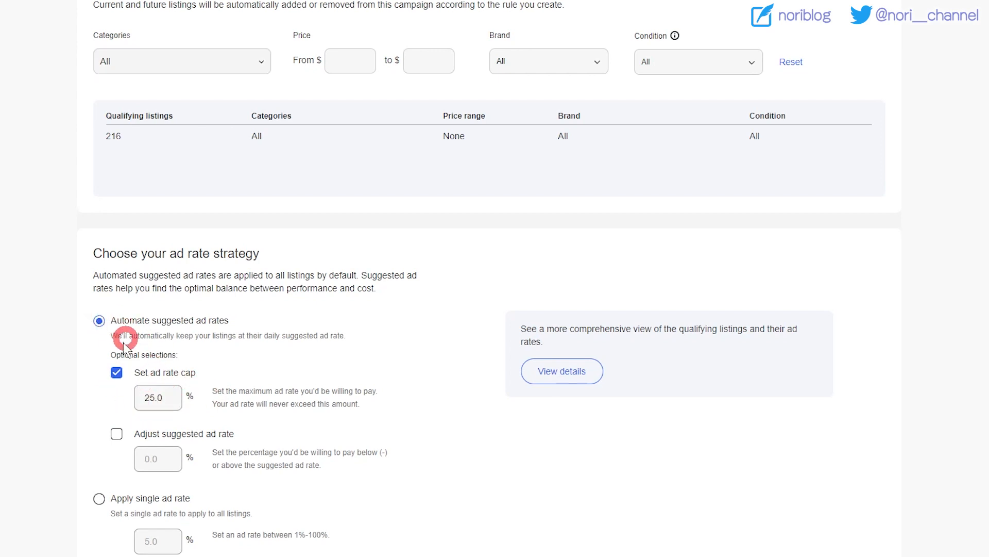
left_click_drag(171, 399, 60, 395)
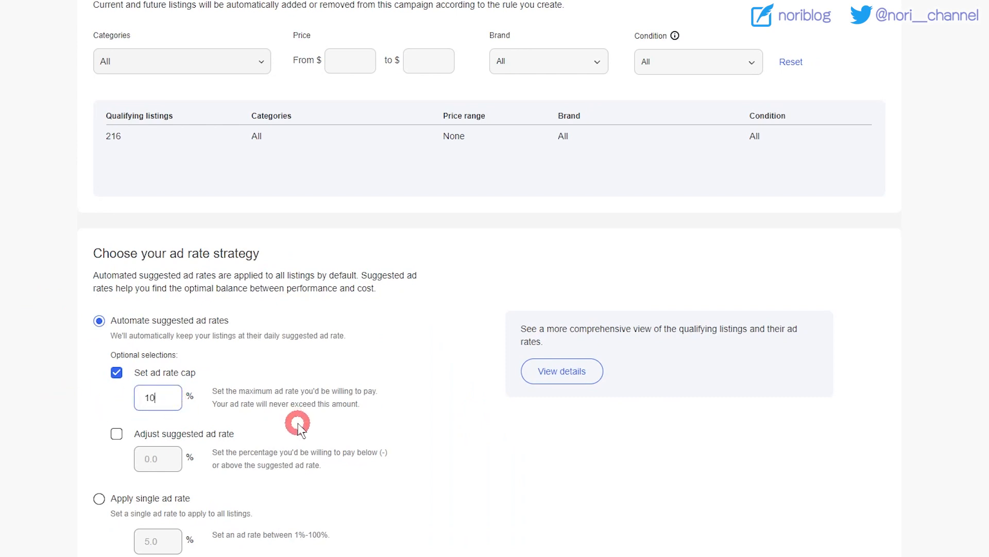
left_click(364, 391)
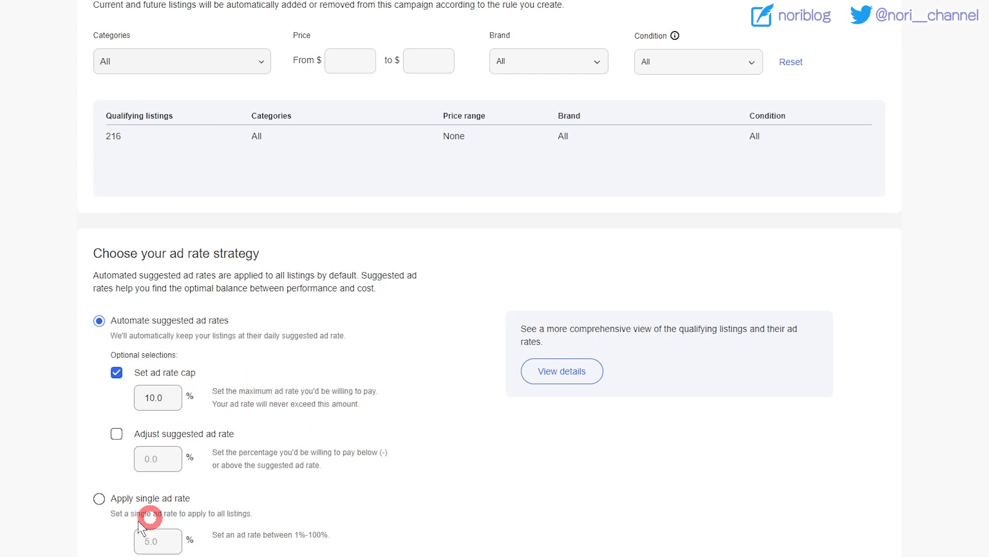
Step: Apply a single ad rate of 1% to all listings and launch the automated campaign
scroll(100, 499, "down", 2)
left_click(100, 407)
left_click_drag(172, 458, 51, 437)
left_click(298, 392)
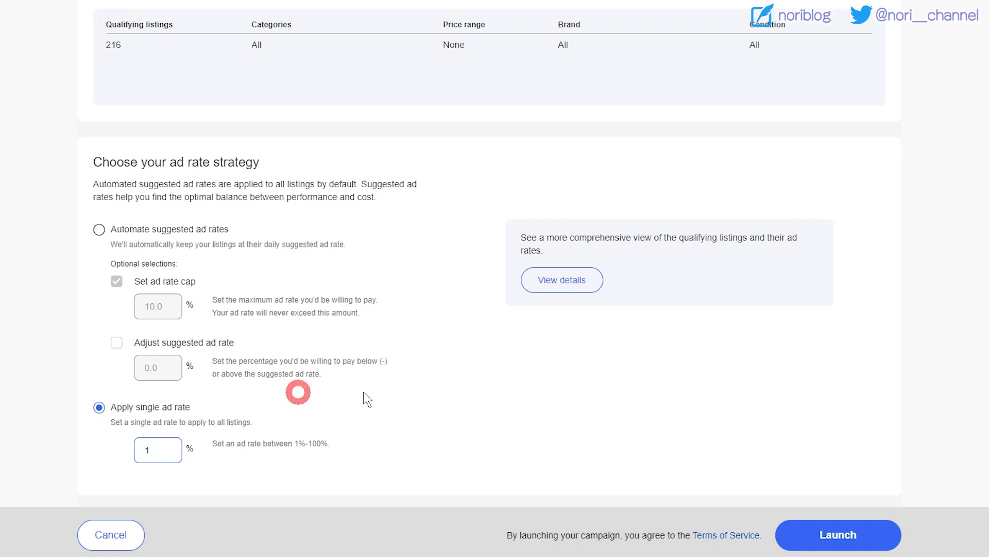
left_click(117, 432)
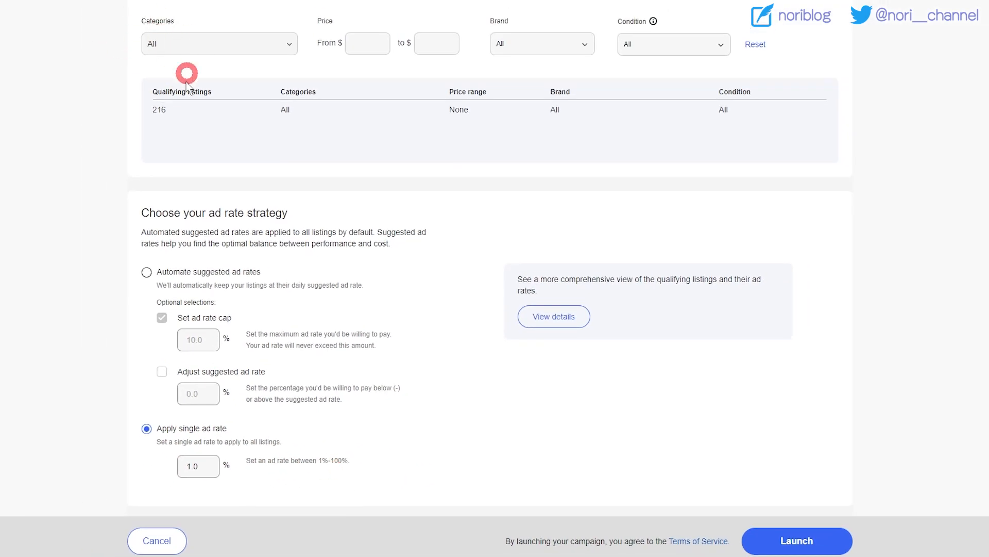
left_click(809, 542)
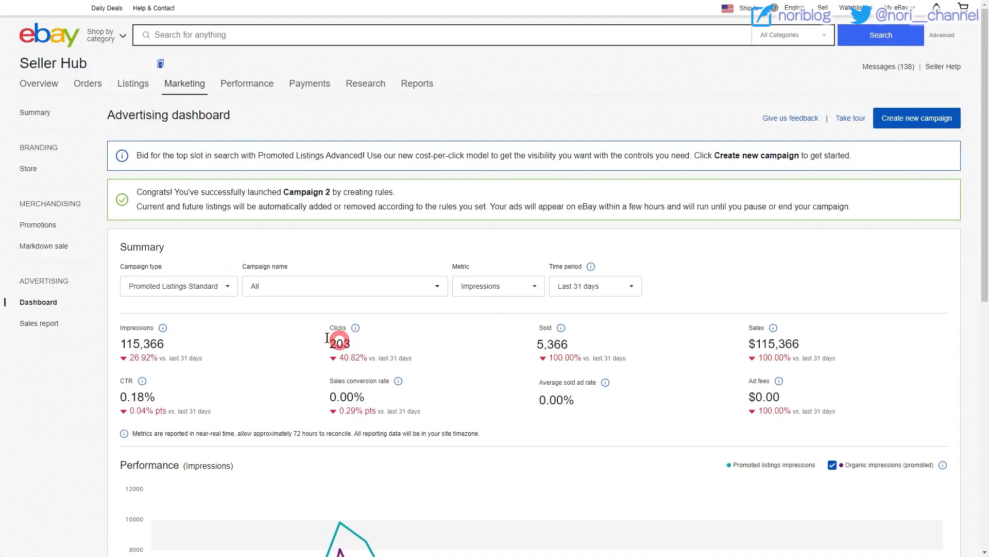
Step: Pause Campaign 1 in the campaigns list
scroll(125, 294, "down", 9)
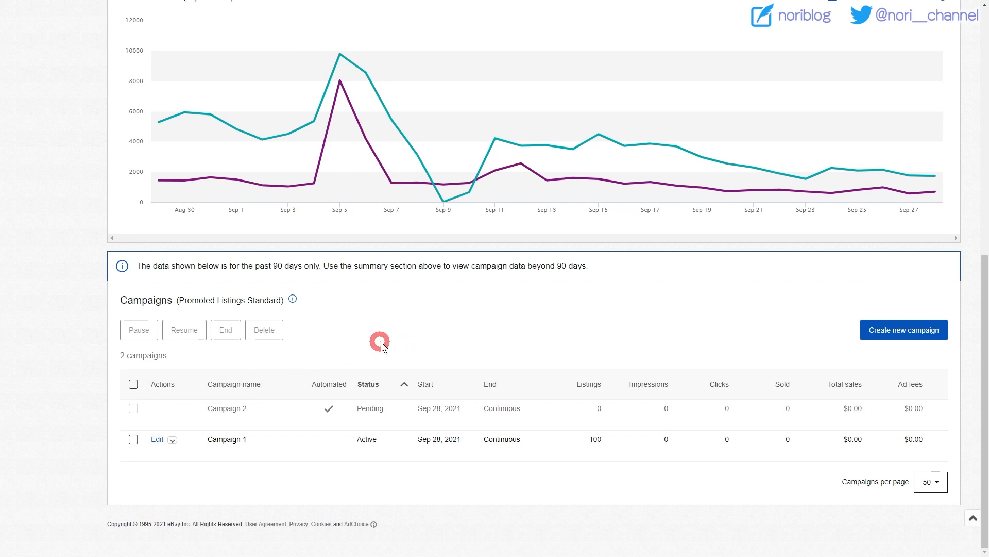
left_click(173, 439)
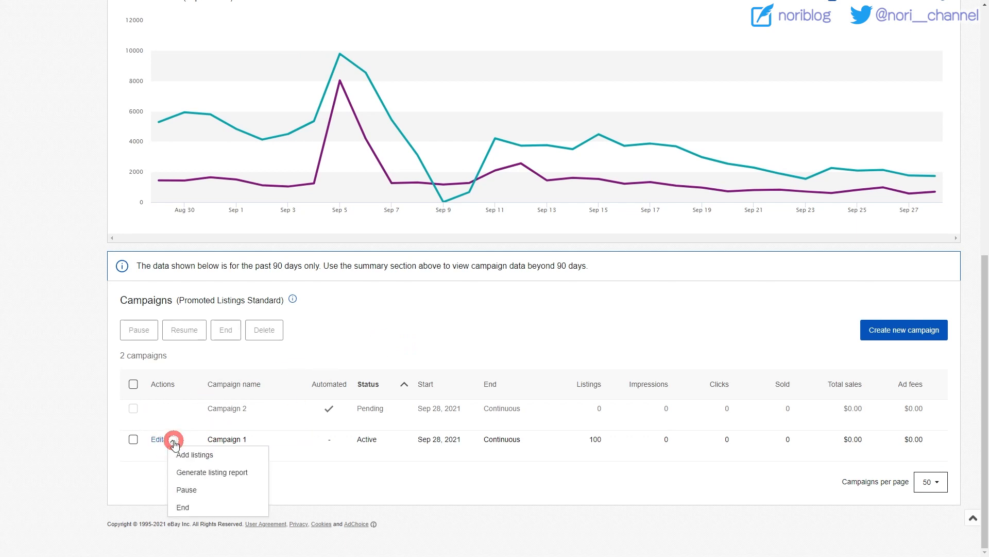
left_click(207, 496)
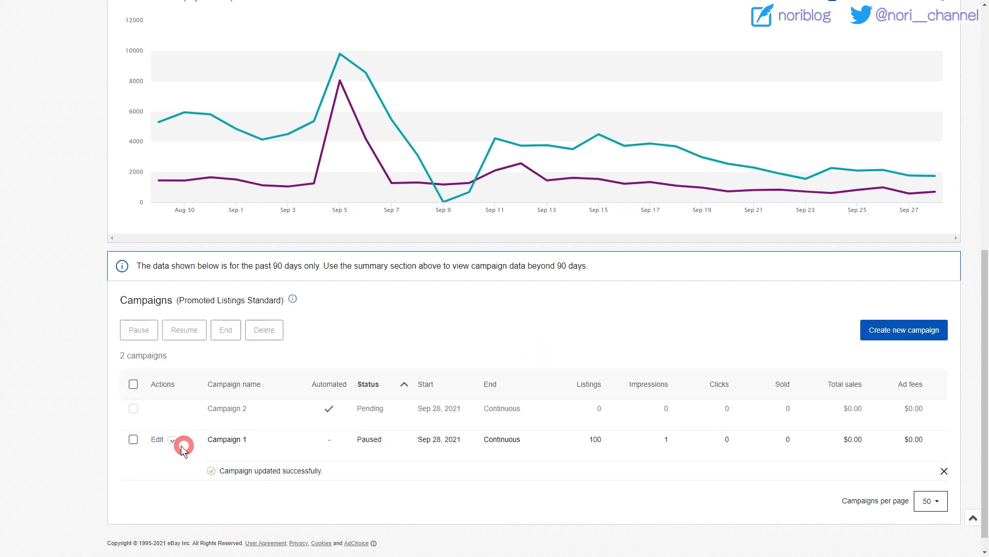
Step: End Campaign 1 and confirm the choice
left_click(173, 441)
left_click(210, 508)
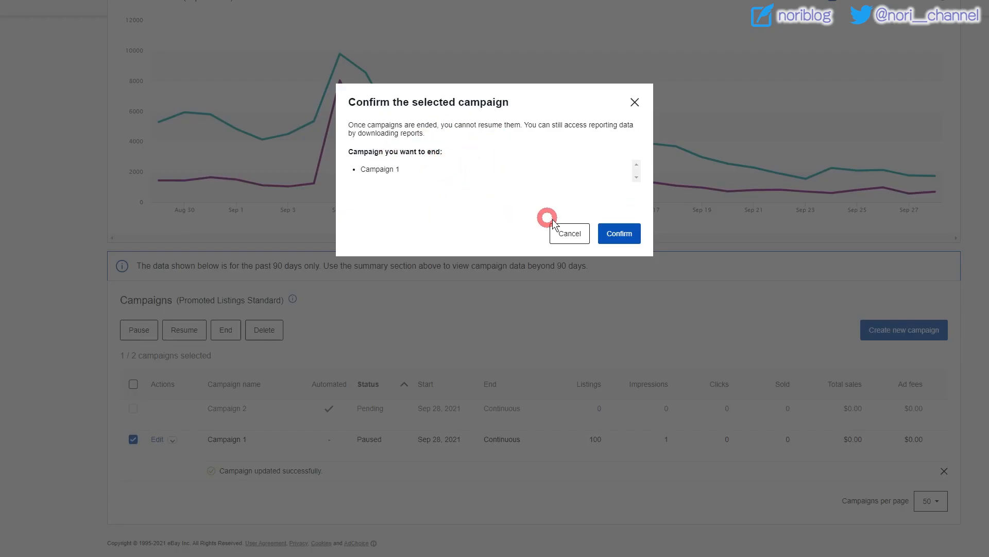
left_click(616, 234)
left_click(629, 214)
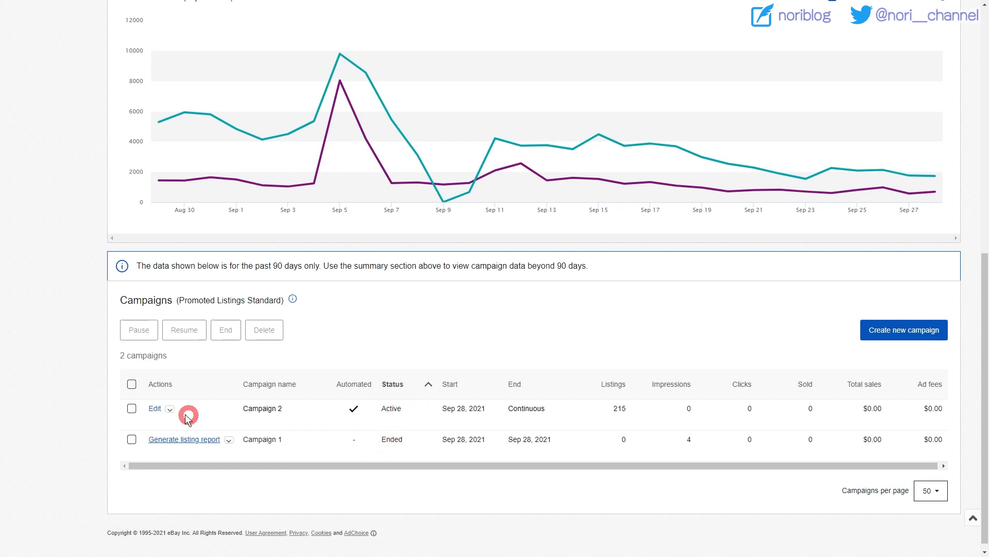
Step: End the automated Campaign 2 and confirm the choice
left_click(170, 409)
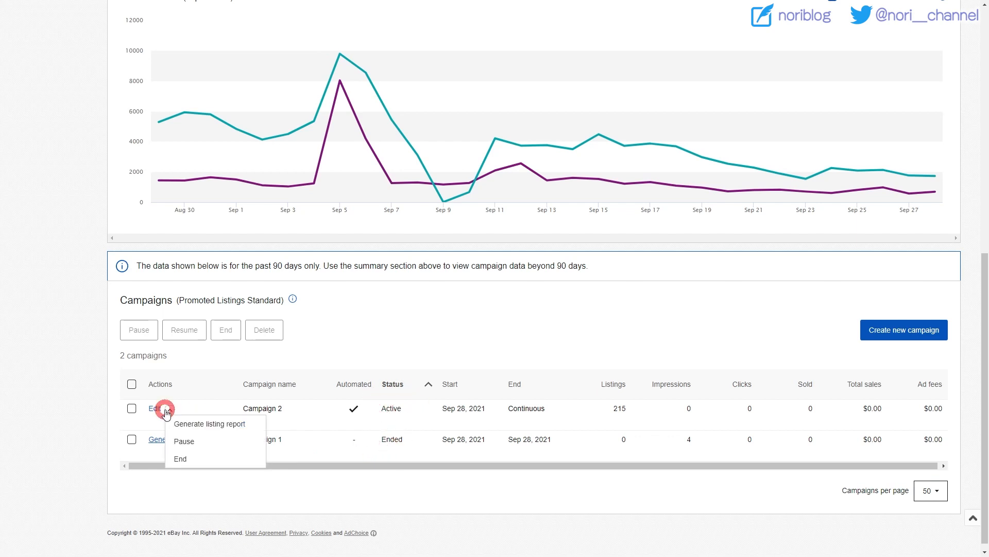
left_click(225, 465)
left_click(622, 232)
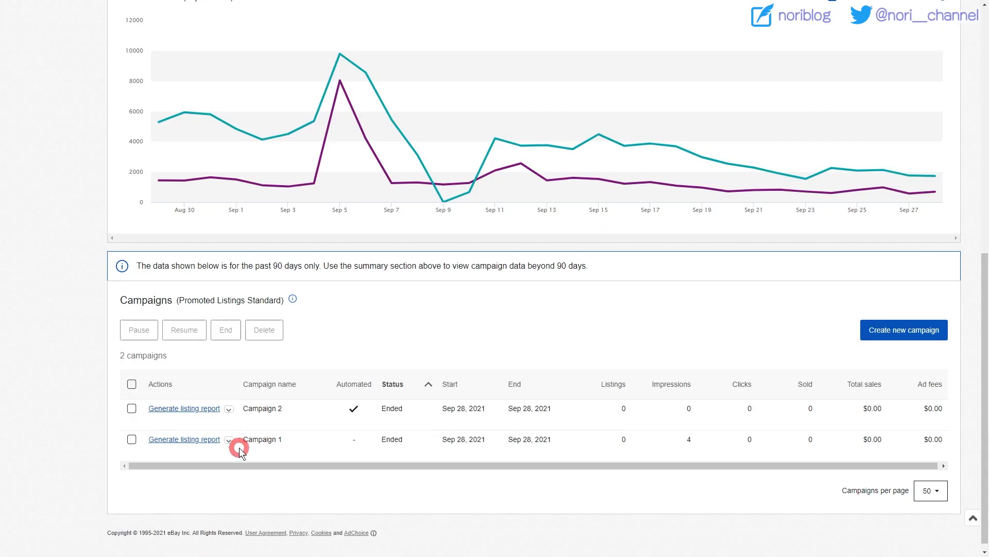
Step: Delete the ended Campaign 1 from the campaigns list
left_click(228, 439)
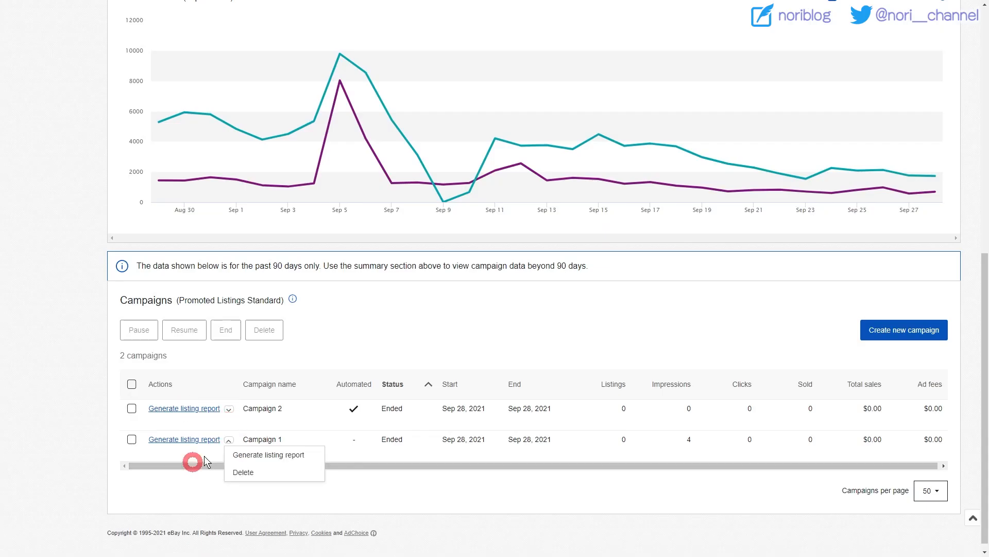
left_click(256, 471)
left_click(254, 473)
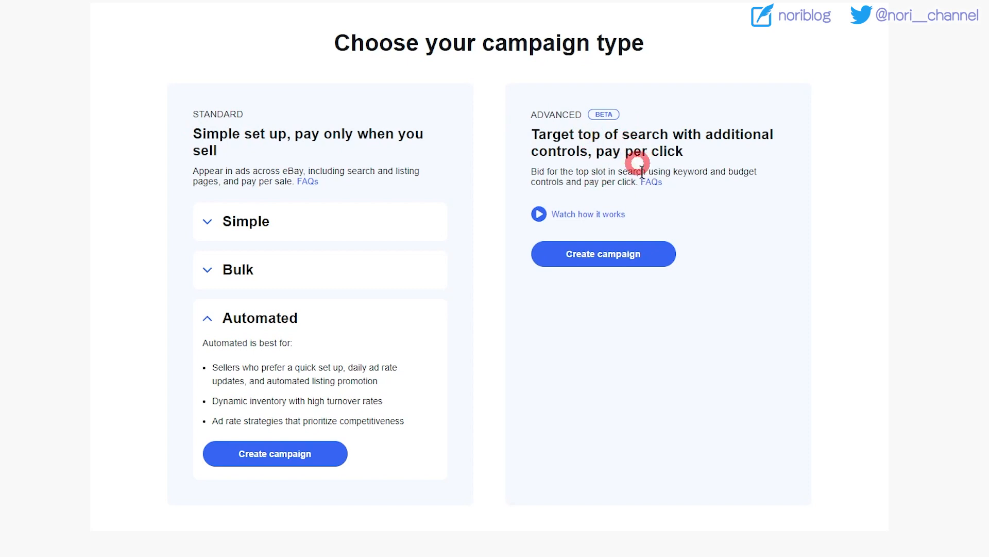
Step: Start a new Advanced pay-per-click campaign and name it 001
left_click(630, 260)
left_click(145, 113)
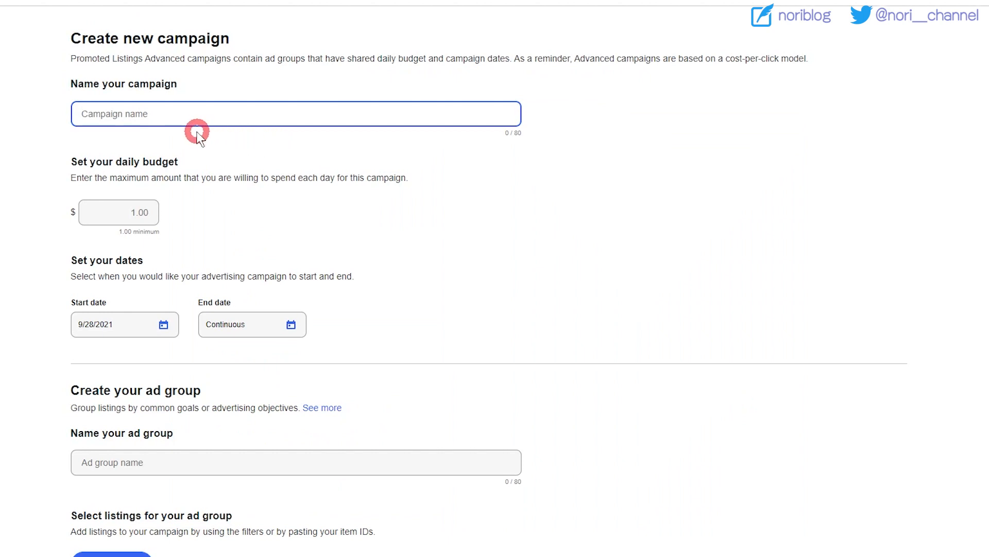
type("001")
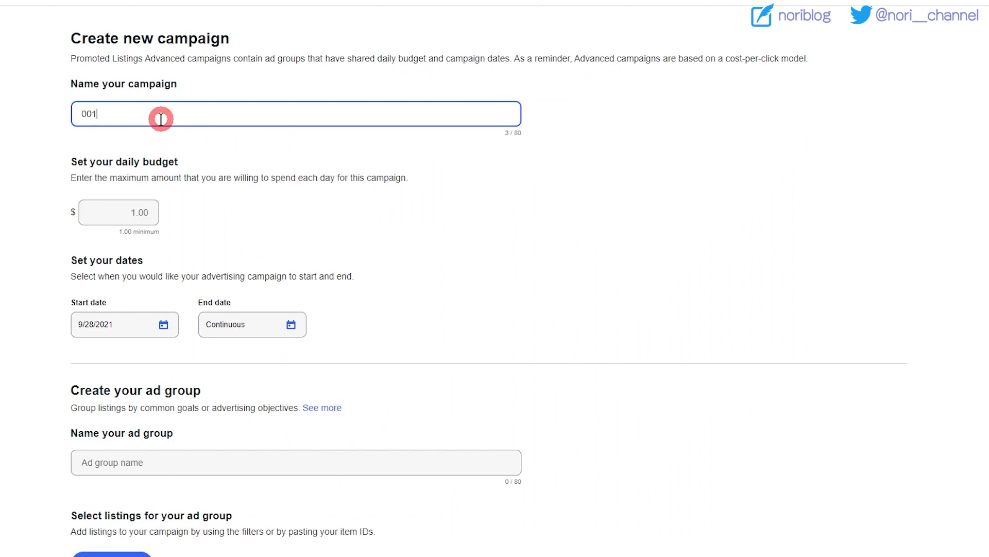
left_click(42, 194)
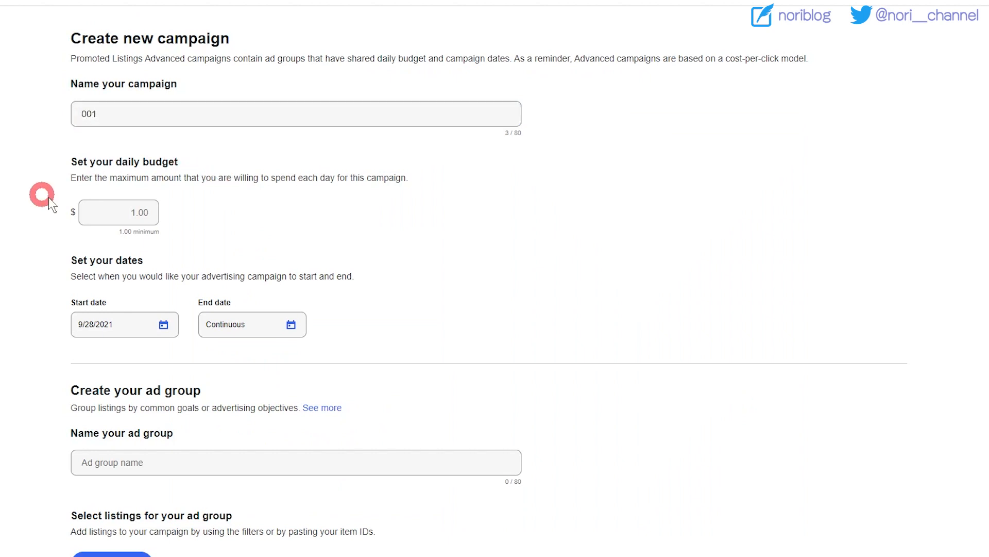
Step: Set the campaign's daily budget to $1.00 and its end date to 9/29/2021
left_click(117, 211)
left_click(314, 233)
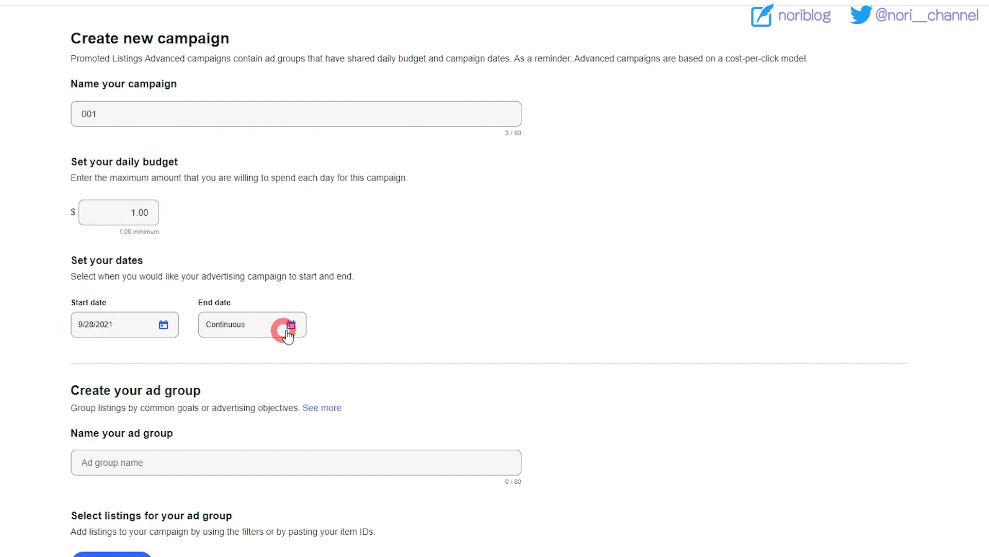
scroll(121, 319, "down", 2)
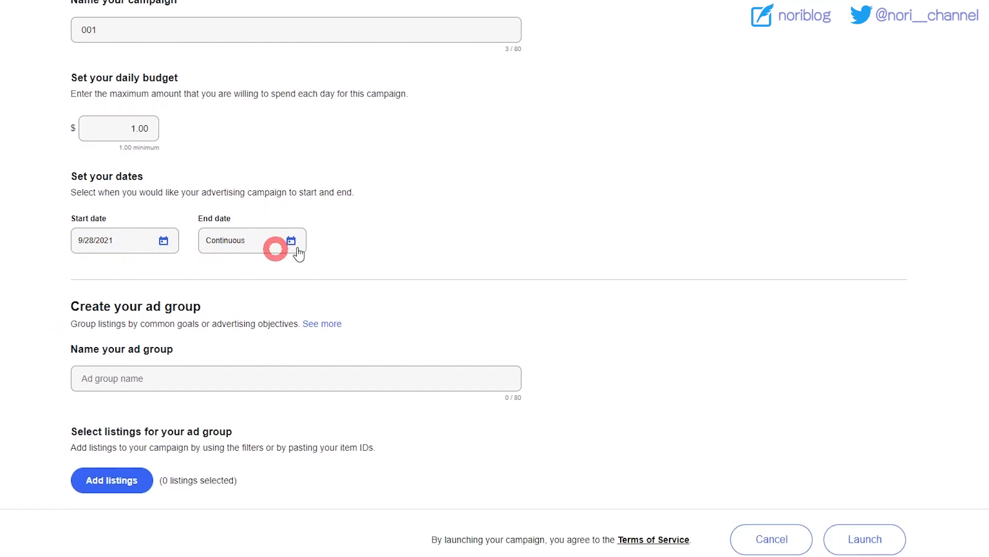
left_click(292, 240)
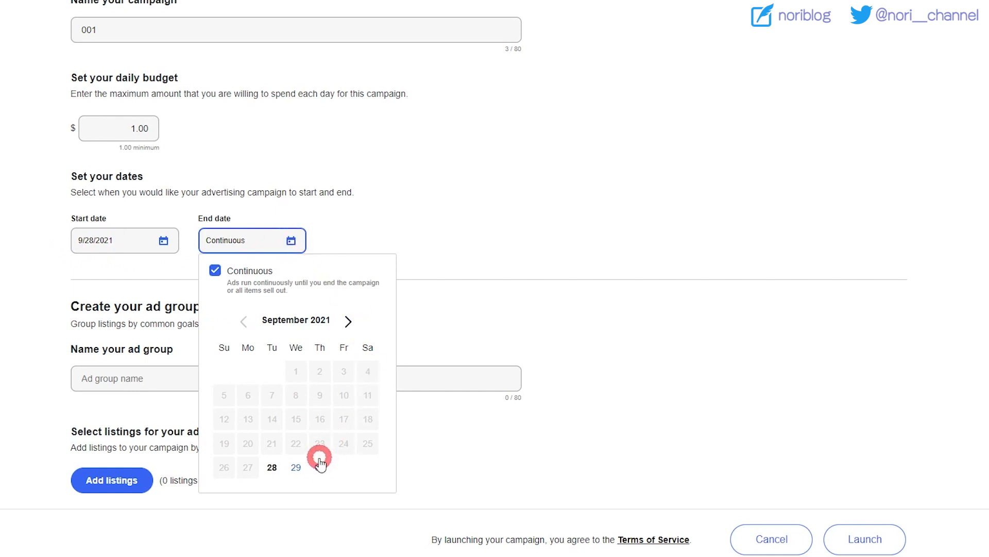
left_click(296, 467)
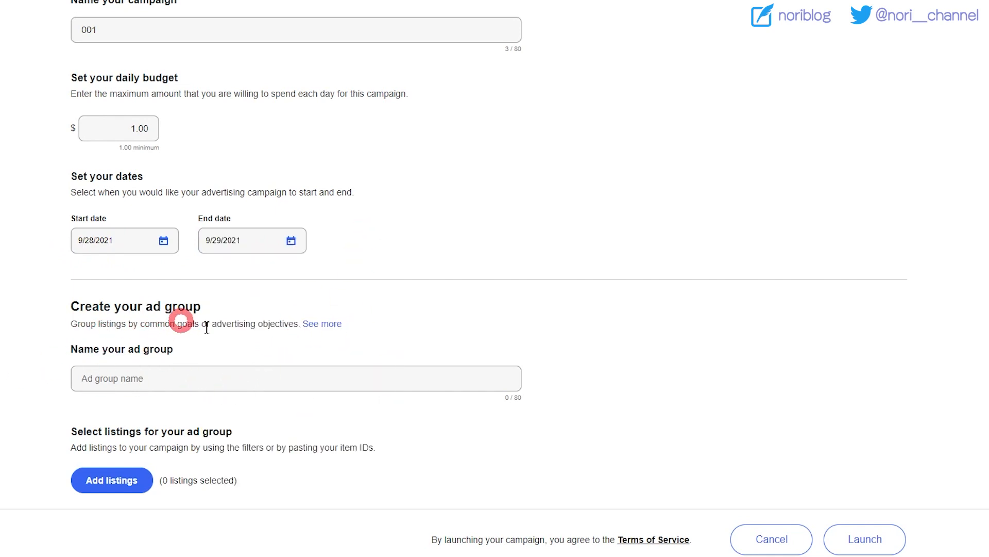
Step: Name the campaign's ad group G001
left_click(118, 372)
type("G001")
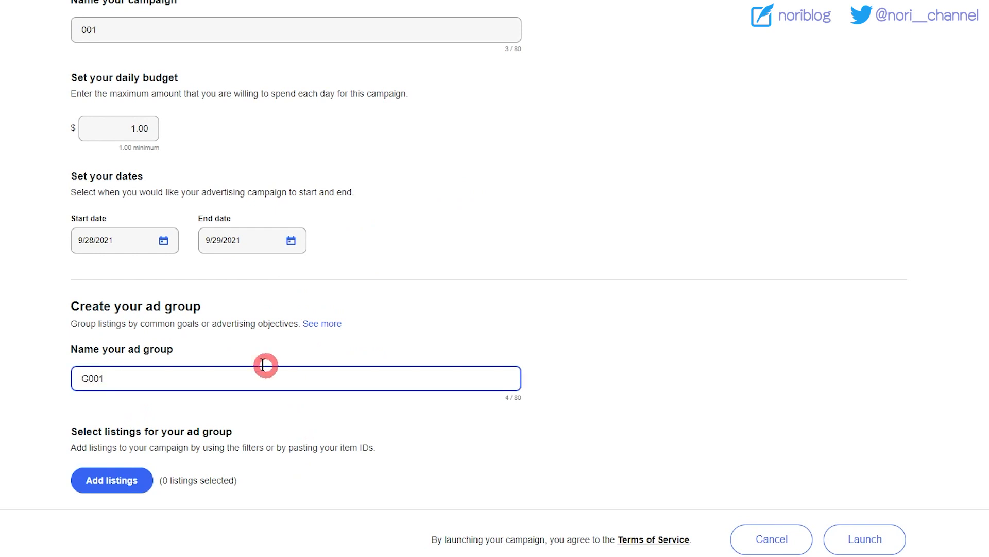
left_click(244, 353)
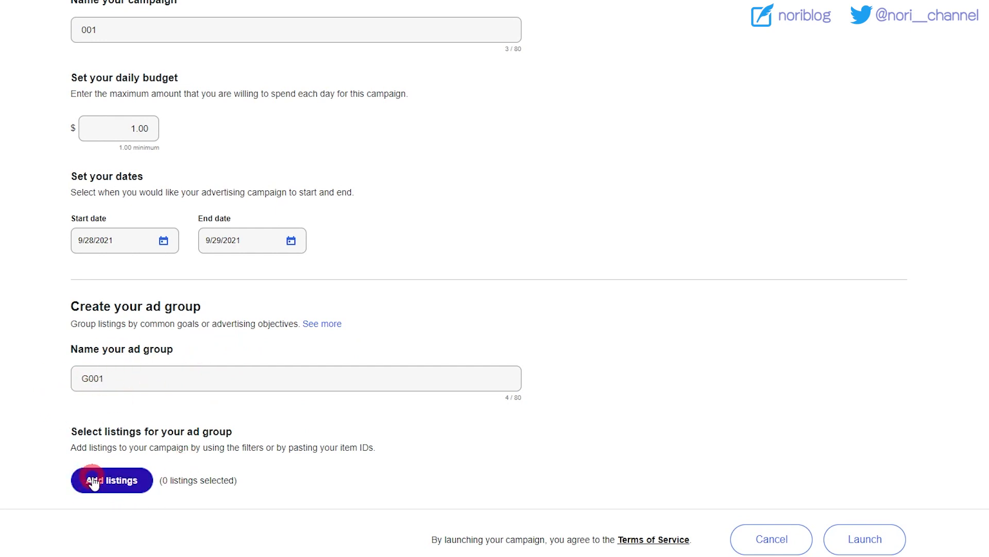
Step: Add the first two listings in the inventory list to the ad group
left_click(131, 485)
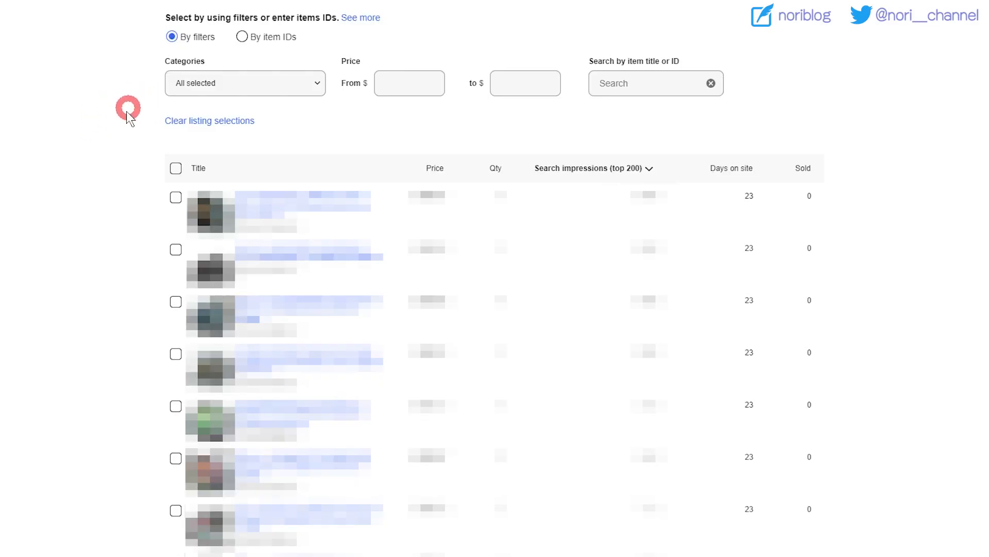
left_click(285, 86)
left_click(287, 88)
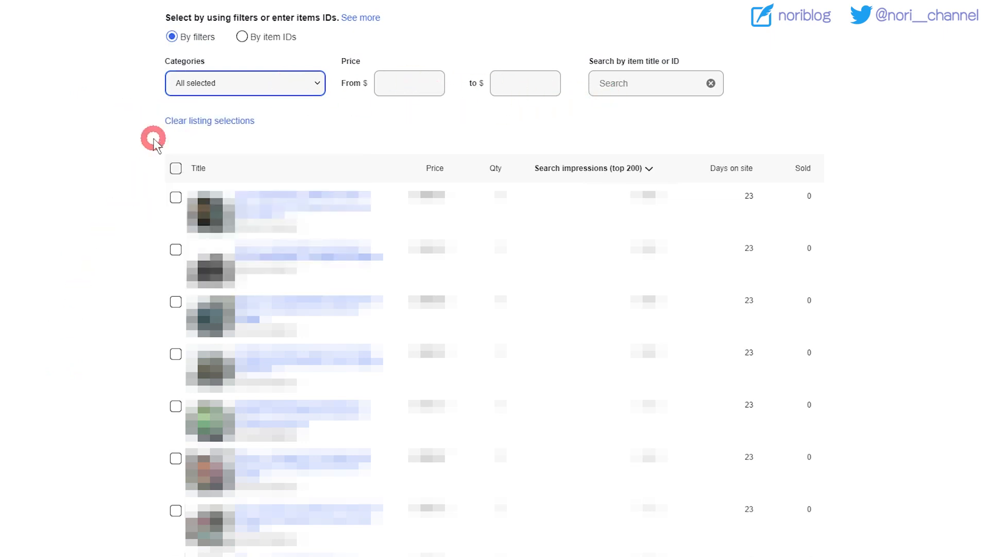
left_click(176, 197)
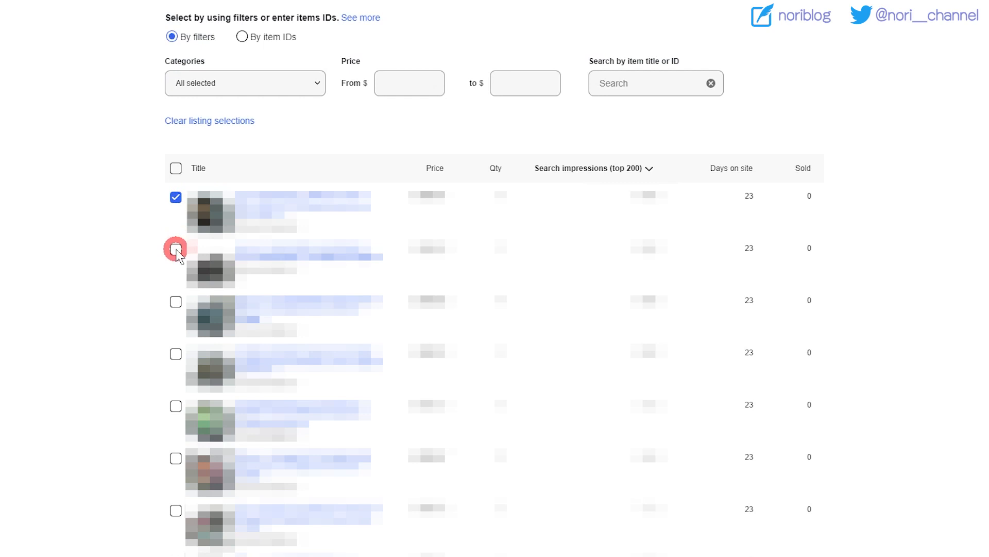
scroll(177, 256, "down", 2)
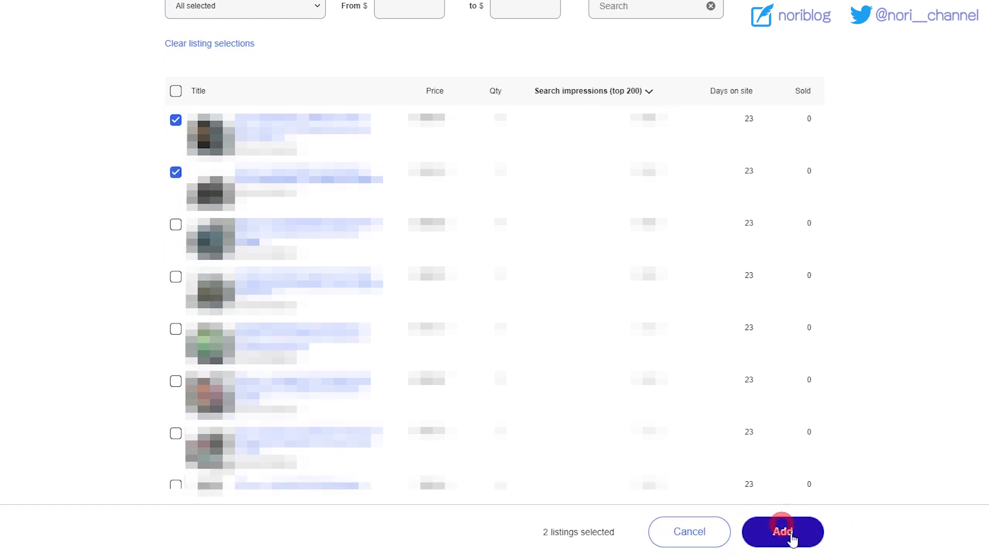
left_click(781, 536)
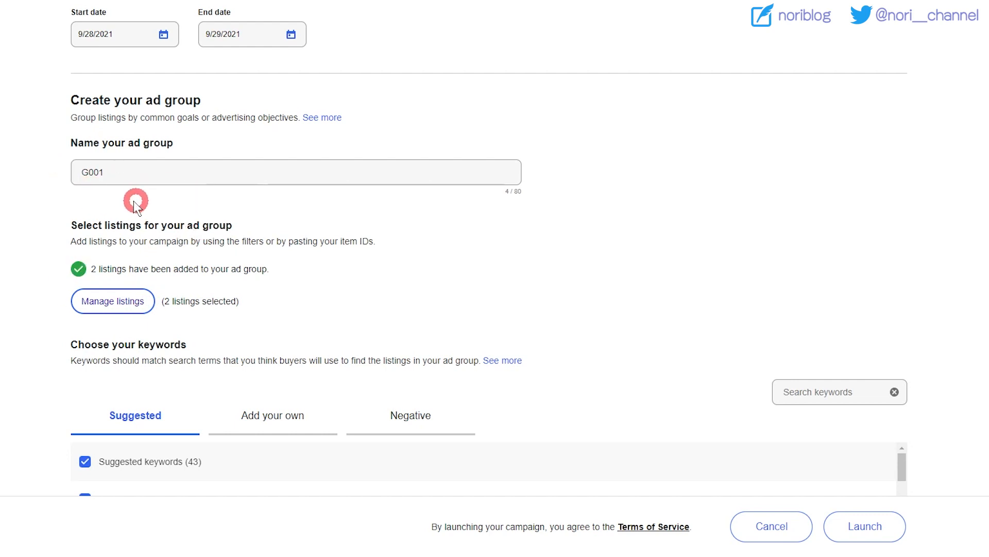
Step: Add the custom keyword "nikon" to the ad group with the Exact match type
scroll(191, 220, "down", 3)
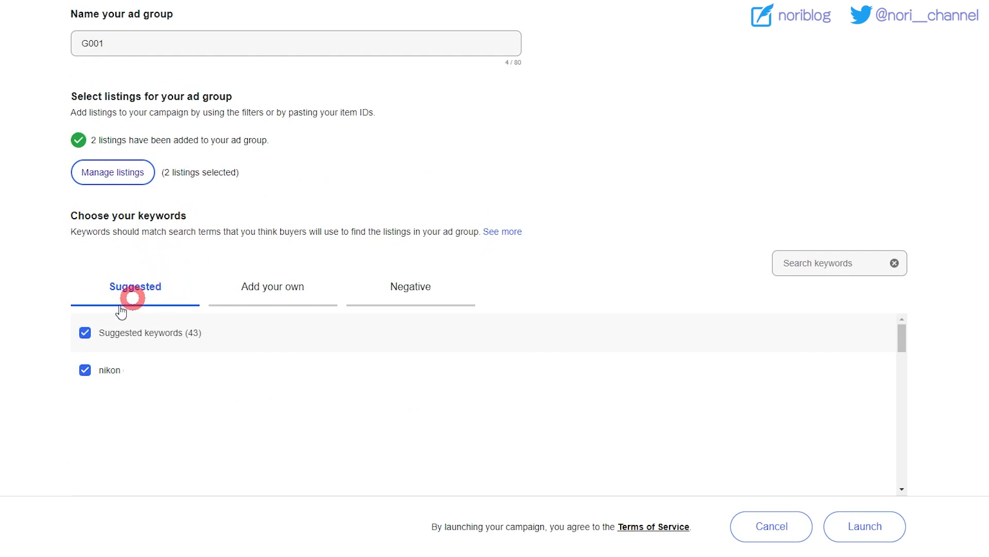
scroll(166, 267, "down", 1)
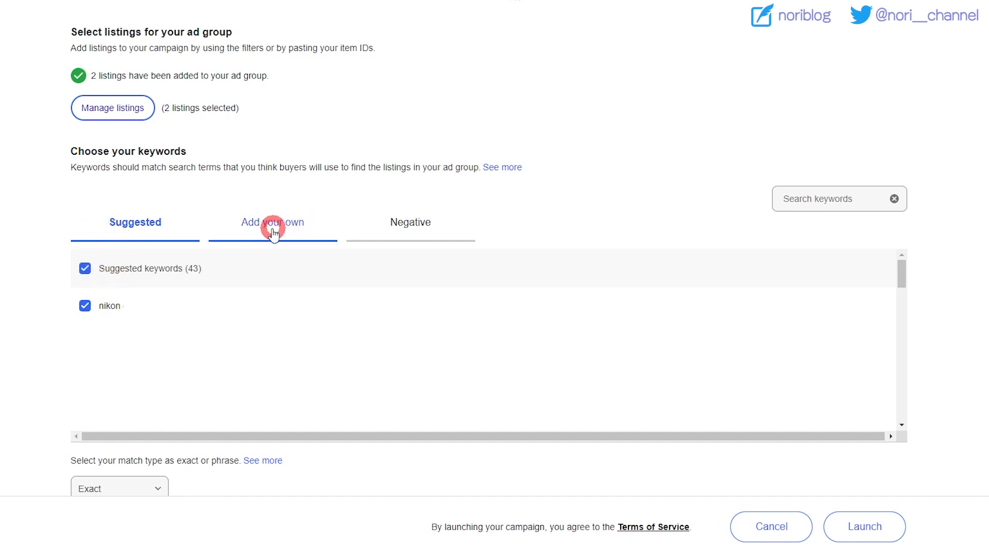
left_click(290, 223)
left_click(199, 276)
type("nikon")
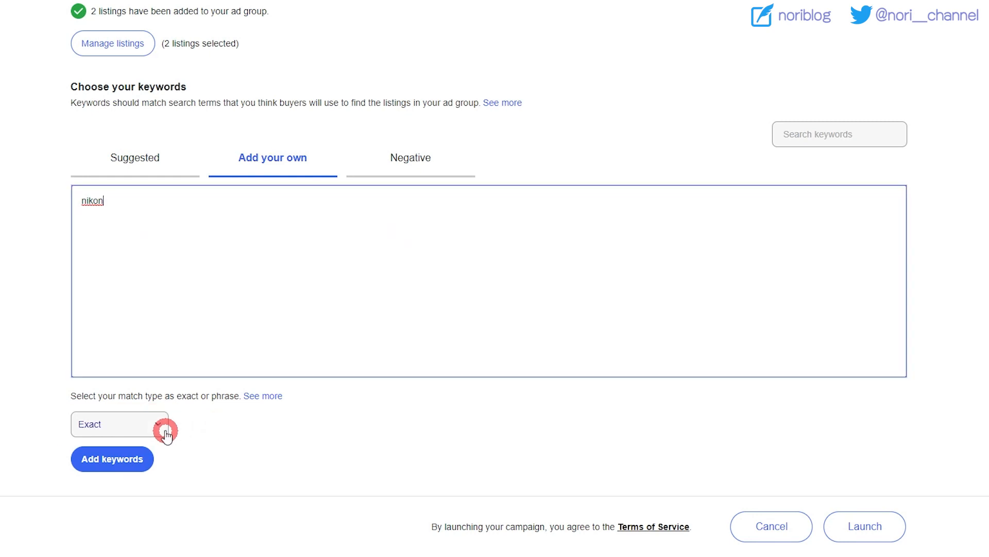
left_click(165, 428)
left_click(203, 442)
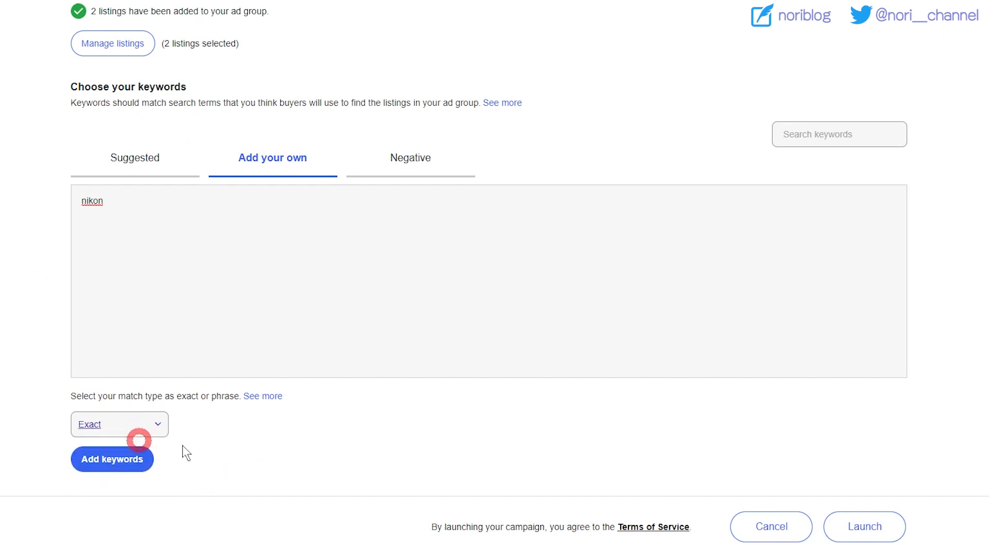
left_click(112, 461)
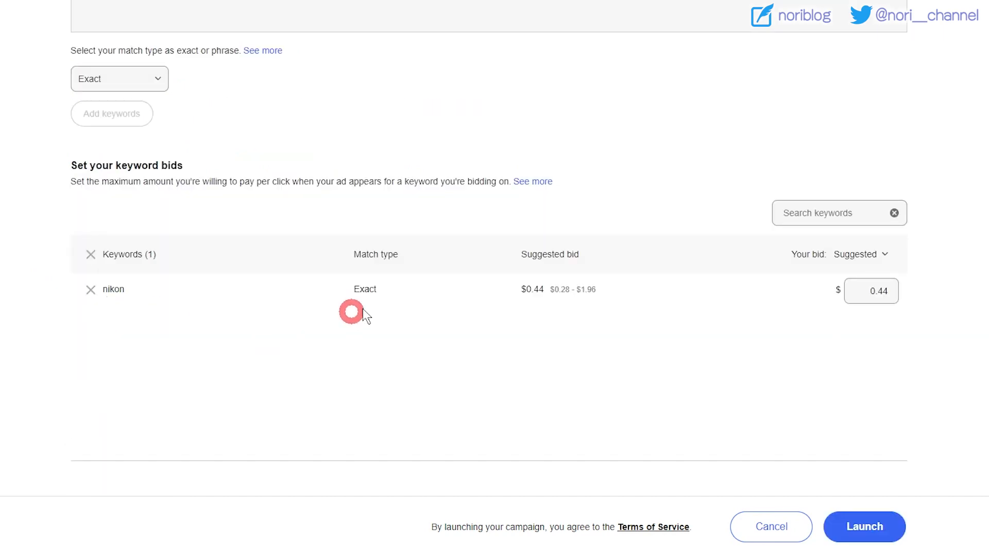
Step: Set a custom bid of $0.10 for the nikon keyword
left_click(373, 313)
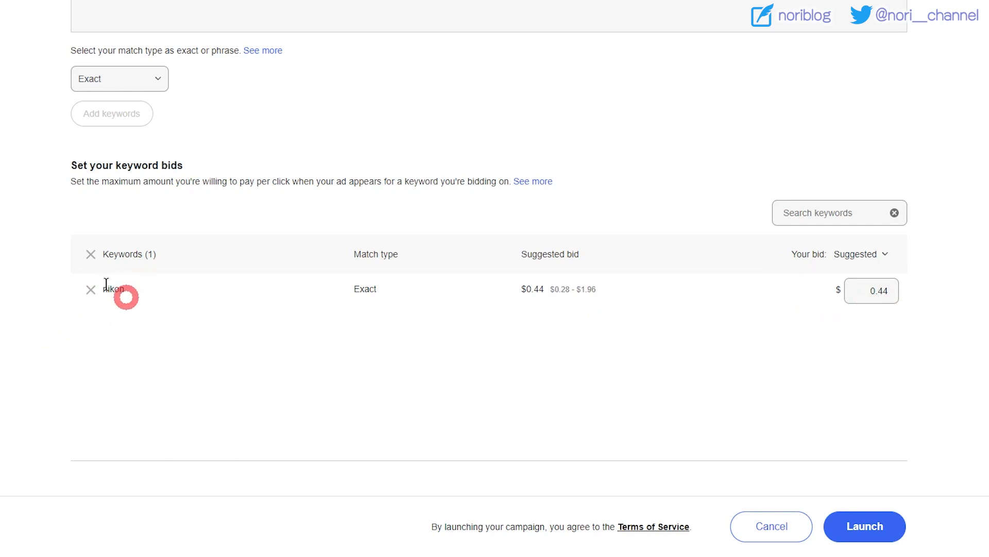
left_click(871, 291)
left_click(941, 312)
left_click(864, 290)
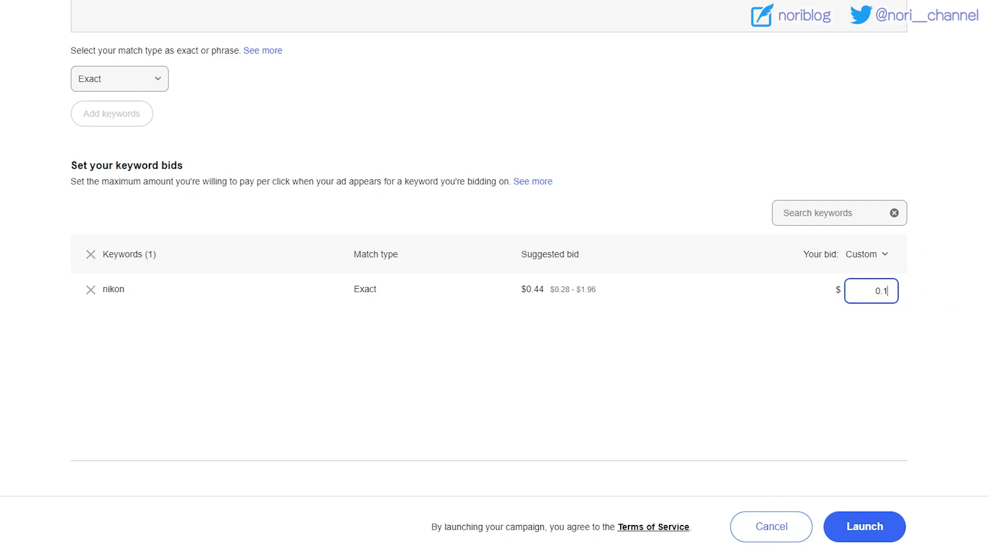
left_click(961, 302)
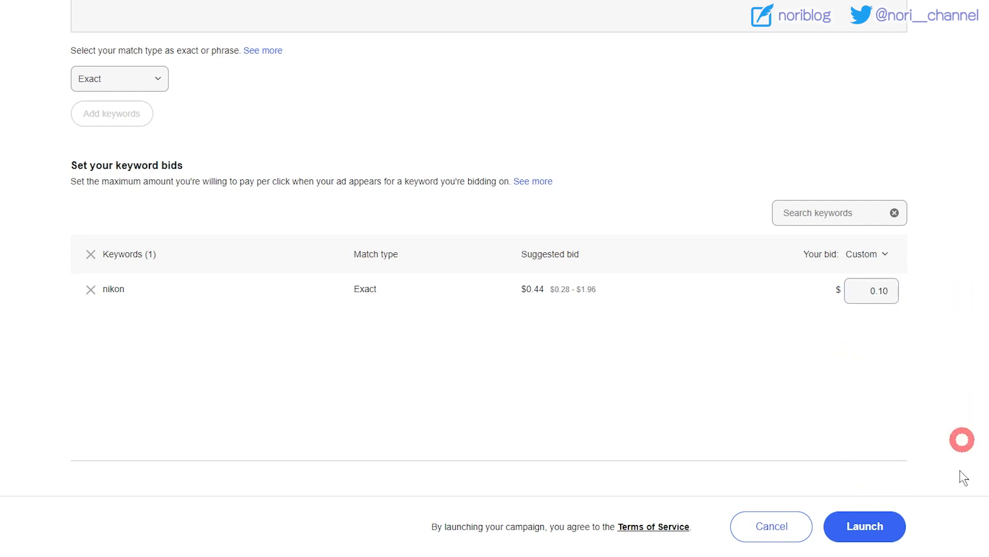
Step: Launch campaign 001 and view it in the Promoted Listings Advanced campaigns list
left_click(886, 531)
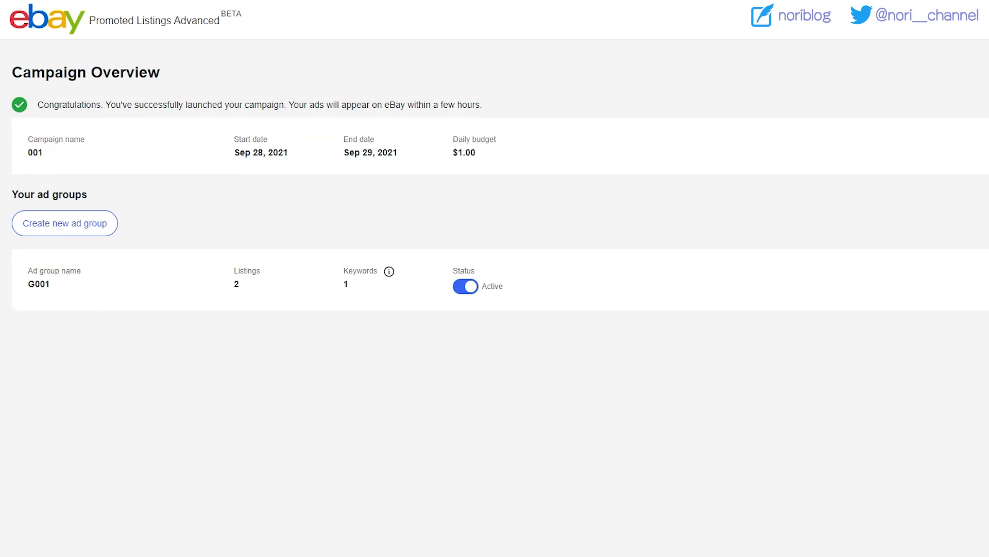
left_click(245, 527)
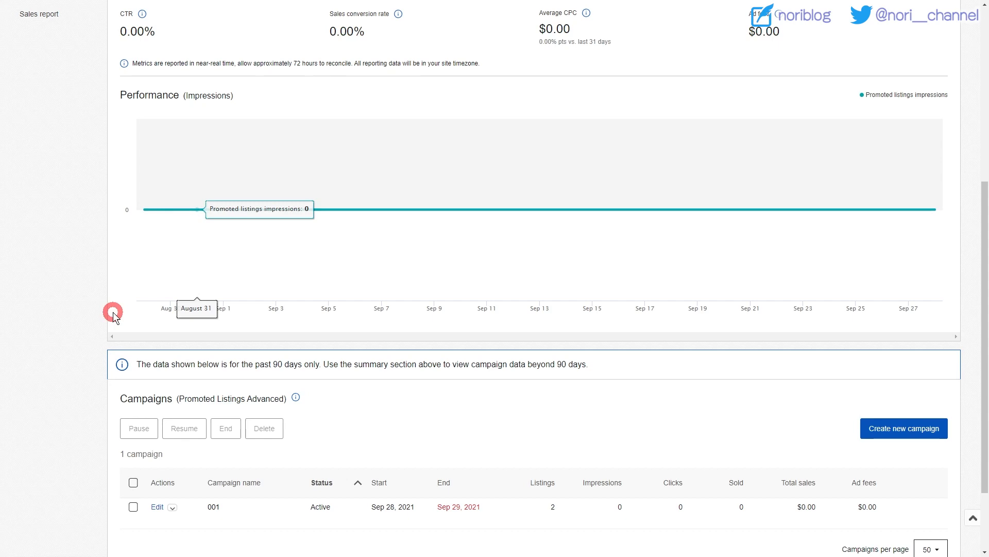
scroll(113, 311, "down", 2)
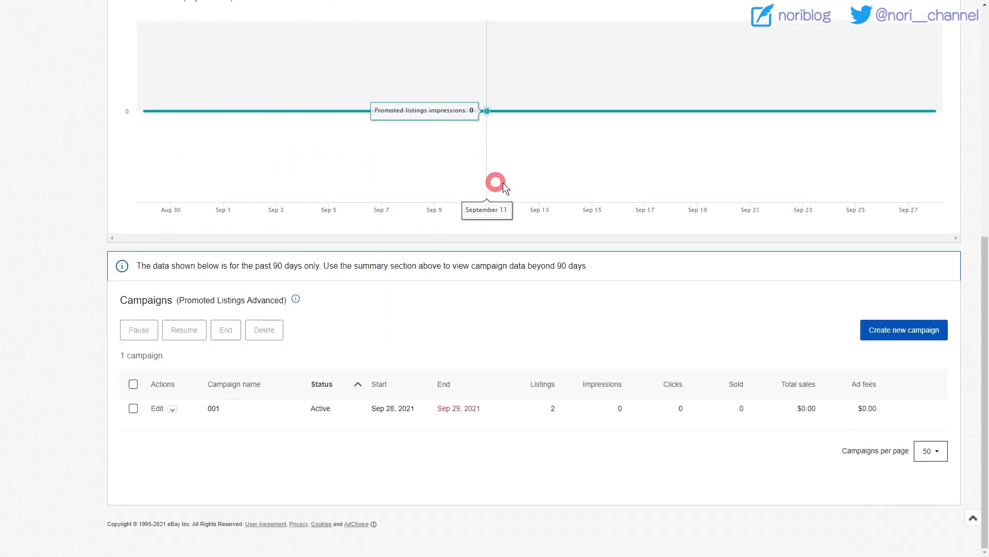